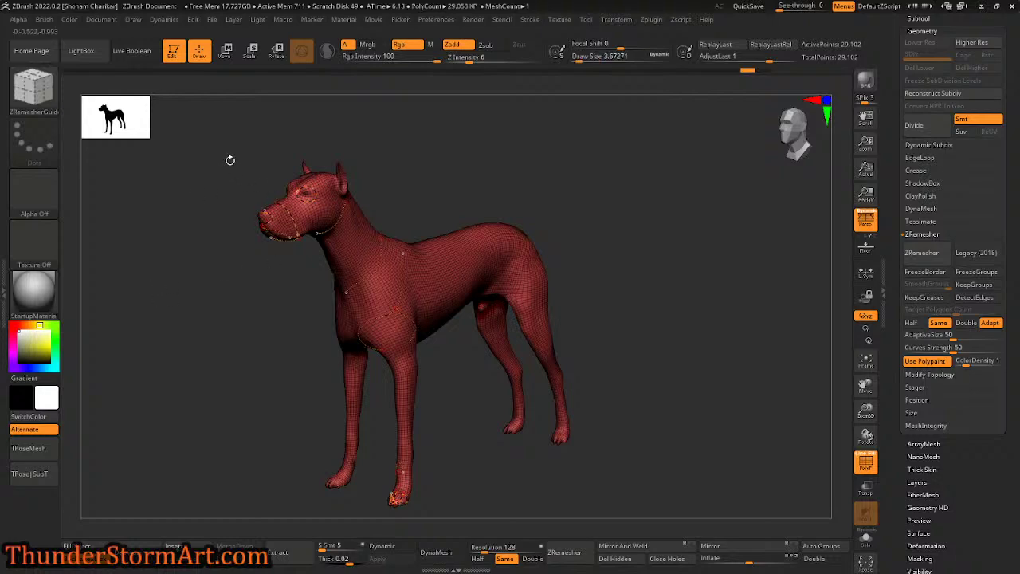
Select the ZRemesherGuides brush for drawing topology guide curves on the dog model
key(b)
key(z)
drag(669, 235, 658, 230)
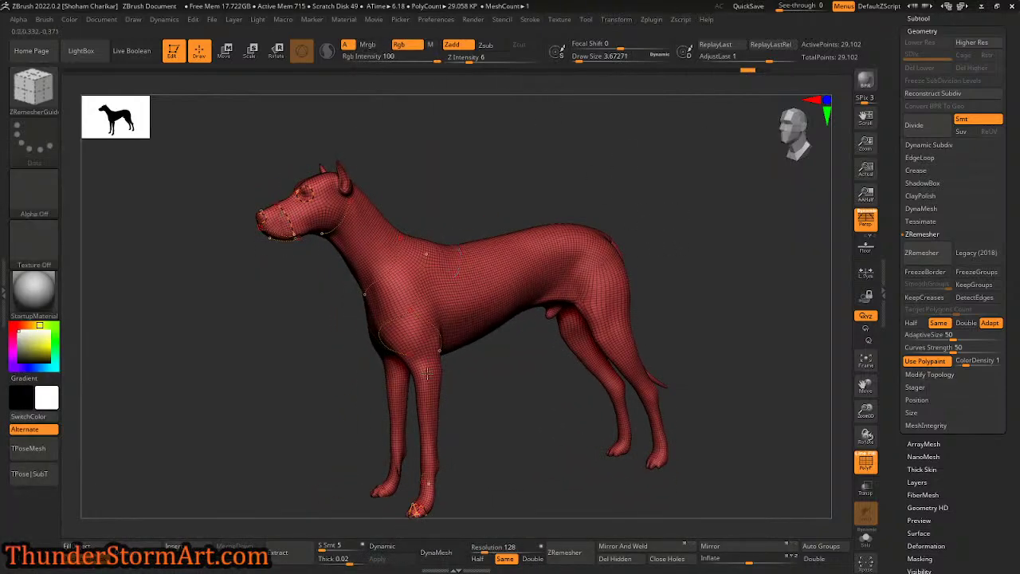
Browse the brush and tool libraries in LightBox, close it and return to the dog model
click(83, 50)
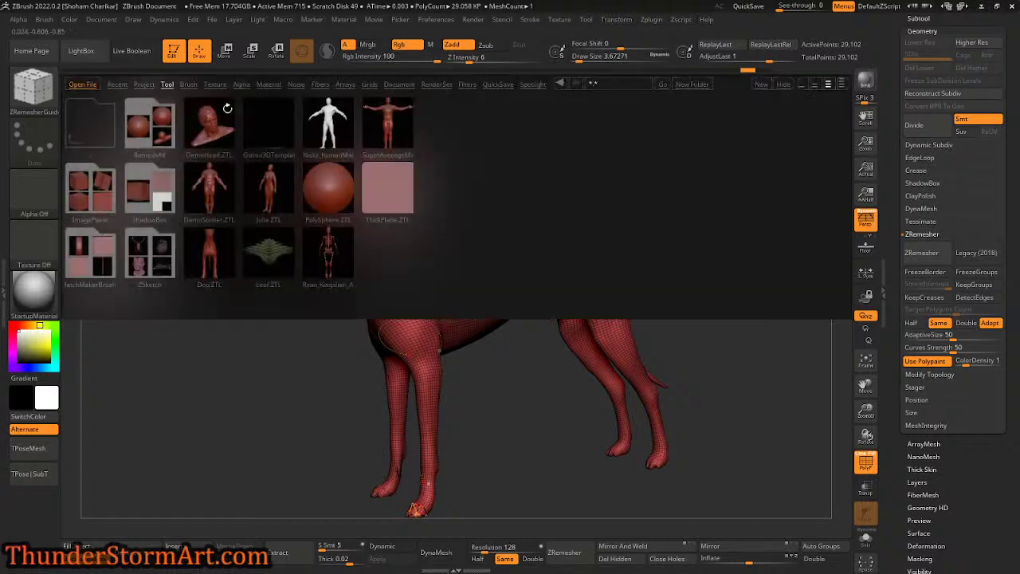
click(188, 84)
click(167, 83)
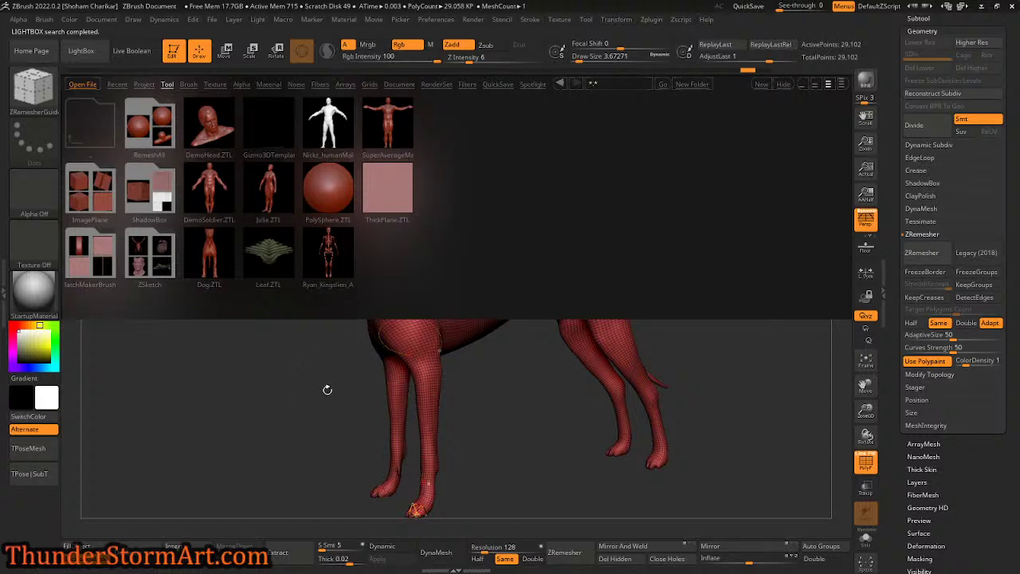
key(comma)
drag(586, 146, 483, 158)
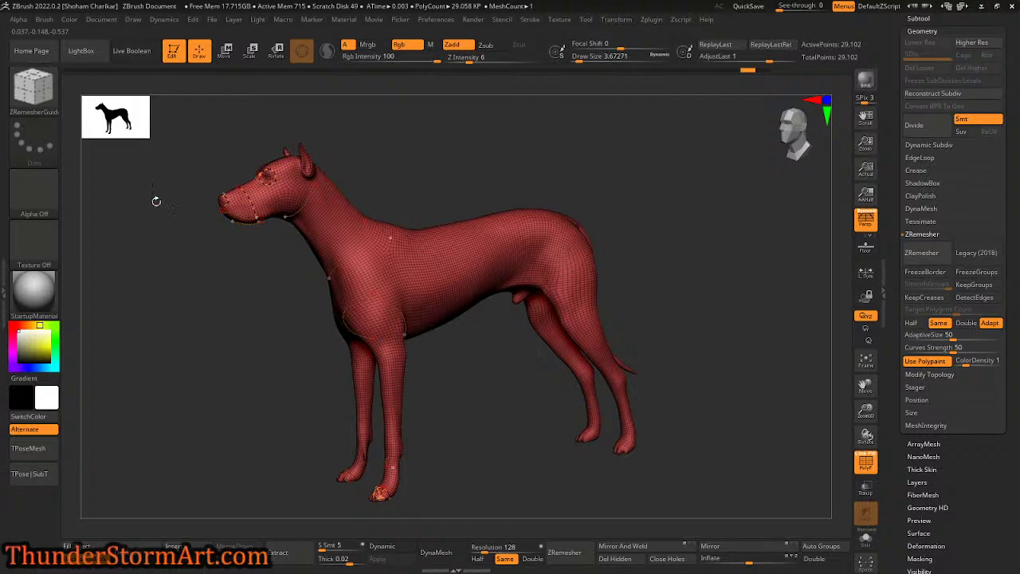
Set the guide brush's draw size to 28.75 for working on the dog's torso
click(931, 348)
mouse_move(609, 208)
mouse_down()
mouse_move(562, 187)
mouse_move(598, 197)
mouse_up()
alt+drag(437, 173, 457, 215)
alt+drag(572, 196, 397, 186)
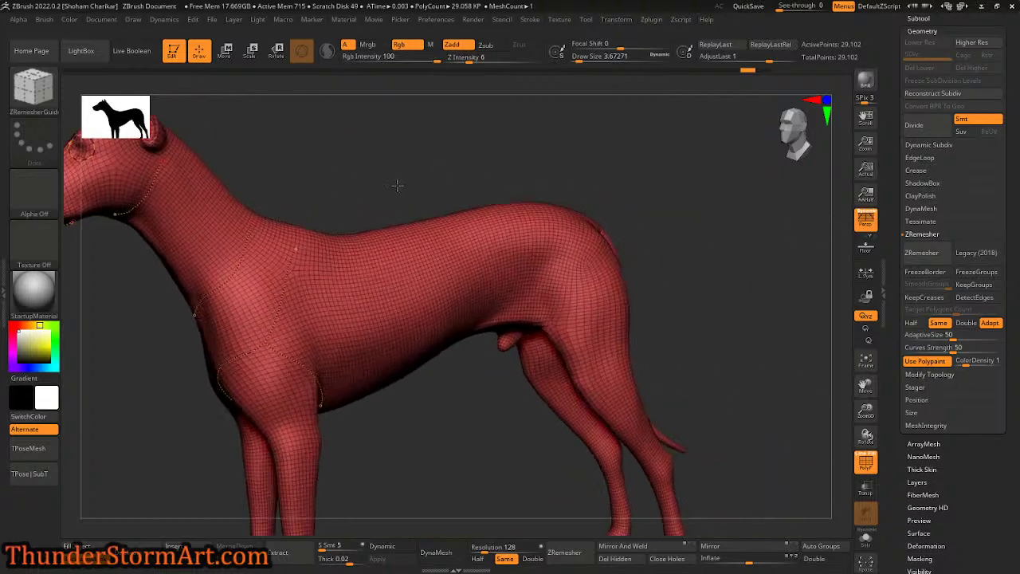
key(s)
click(409, 385)
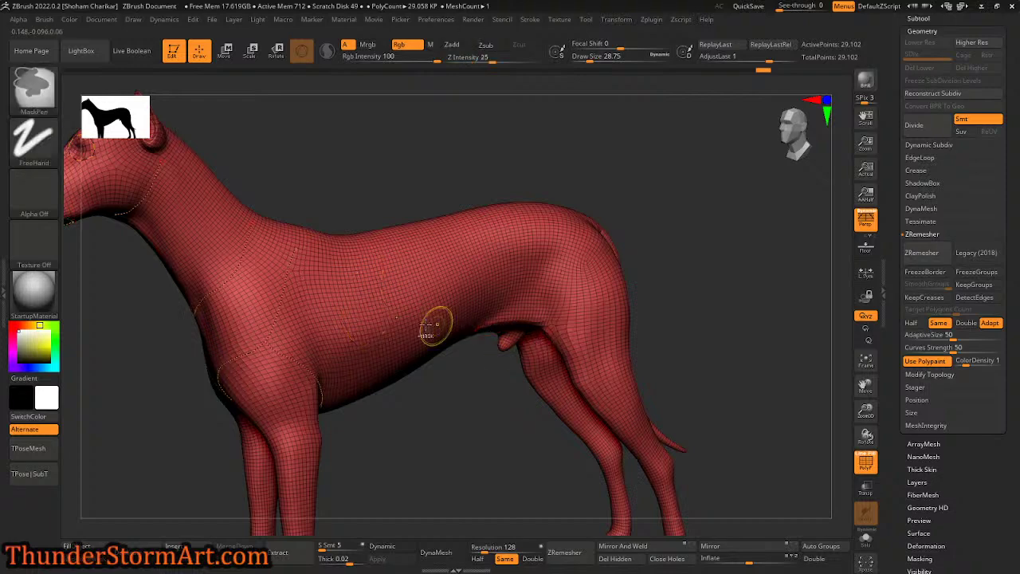
Sketch a winding trial guide curve across the dog's flank and remove it
drag(472, 269, 372, 346)
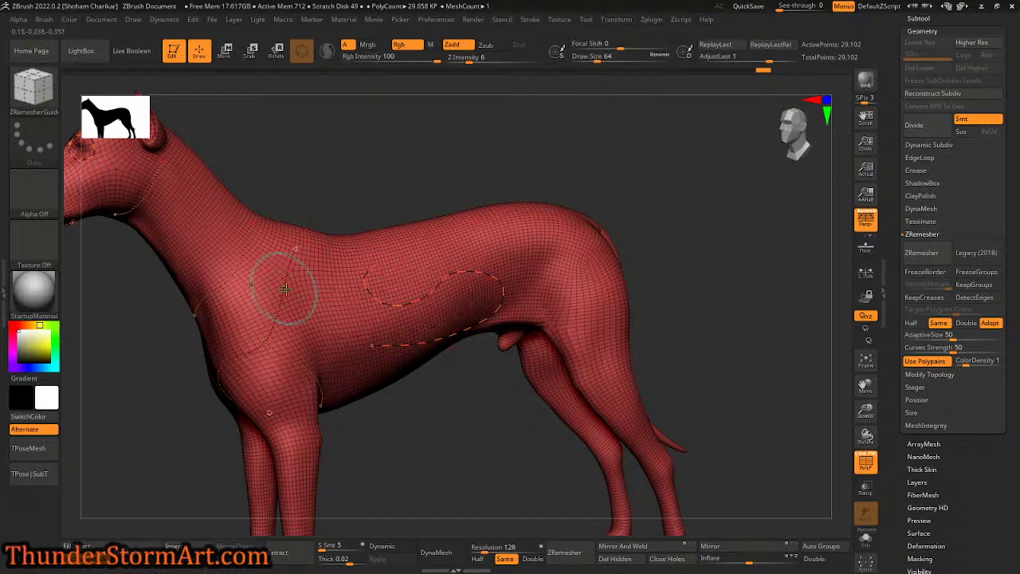
click(478, 409)
Draw a guide curve around the middle of the torso, from the spine down the ribcage and under the belly
drag(439, 403, 406, 290)
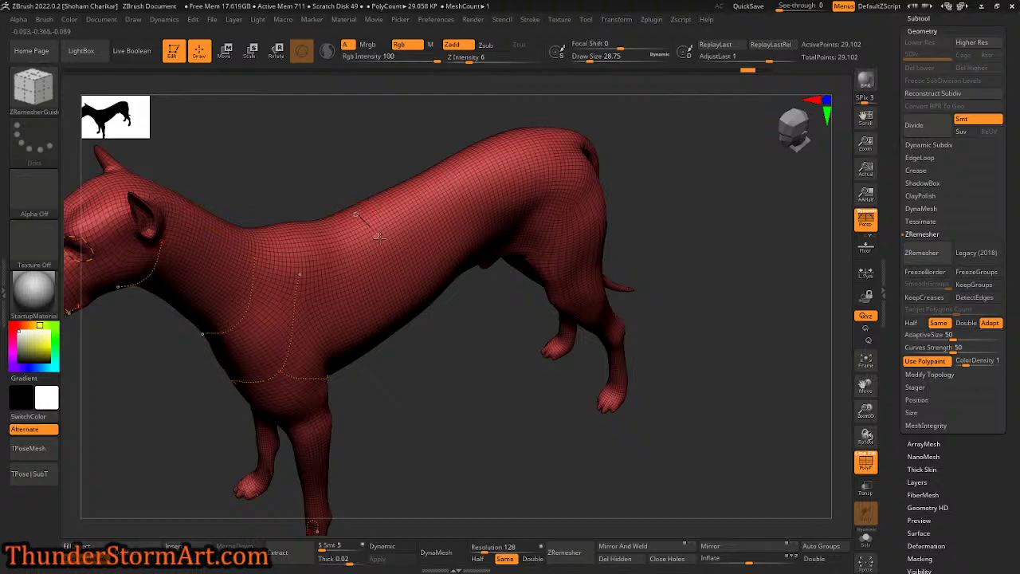
mouse_move(402, 287)
mouse_down()
mouse_move(407, 320)
mouse_move(397, 271)
mouse_move(390, 277)
mouse_up()
drag(384, 326, 382, 342)
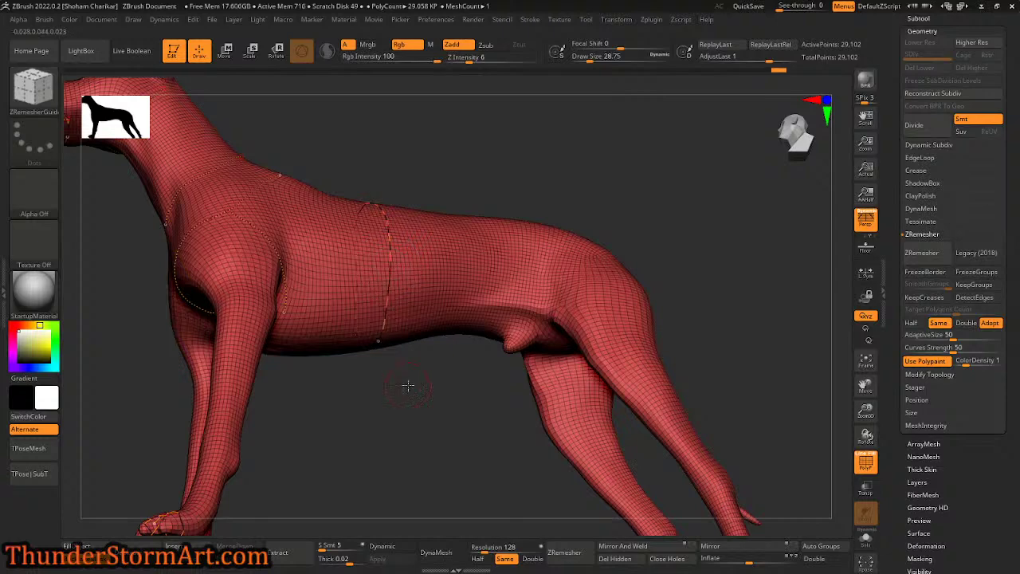
drag(410, 385, 387, 231)
drag(388, 273, 377, 323)
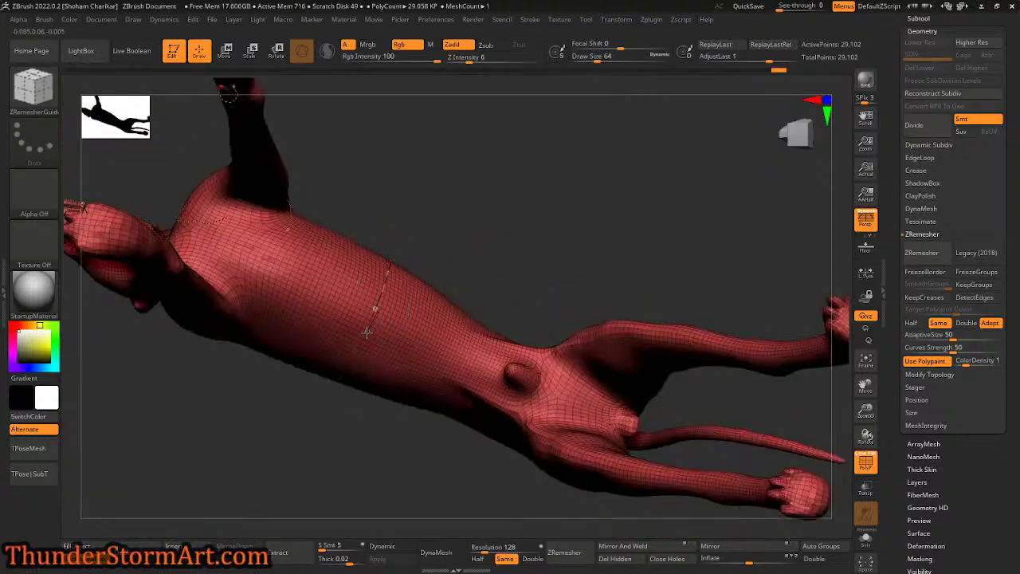
Draw guide curves around the top of the hind leg, from the groin over the hip to the back and tail base
drag(547, 216, 575, 296)
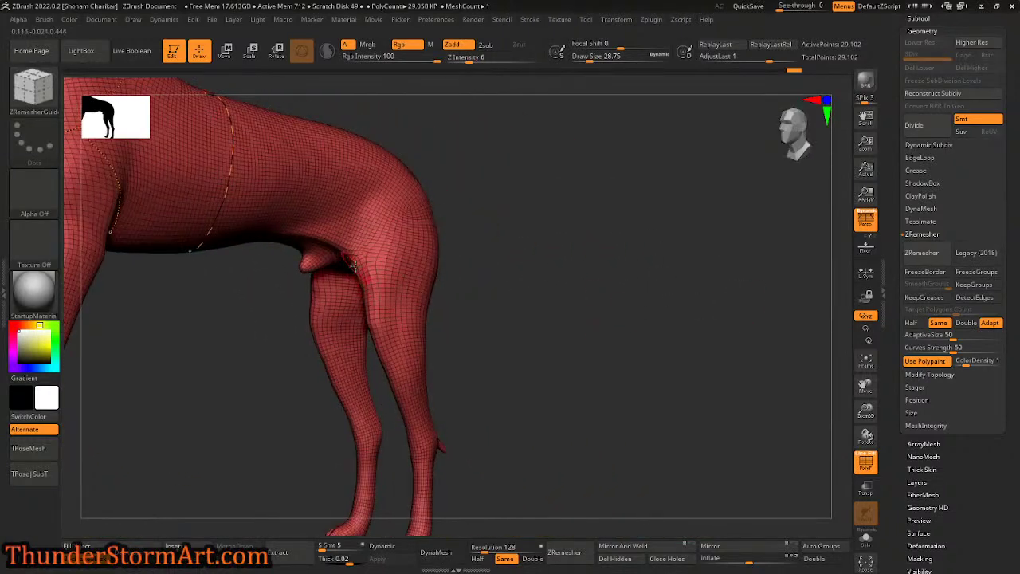
drag(546, 215, 522, 211)
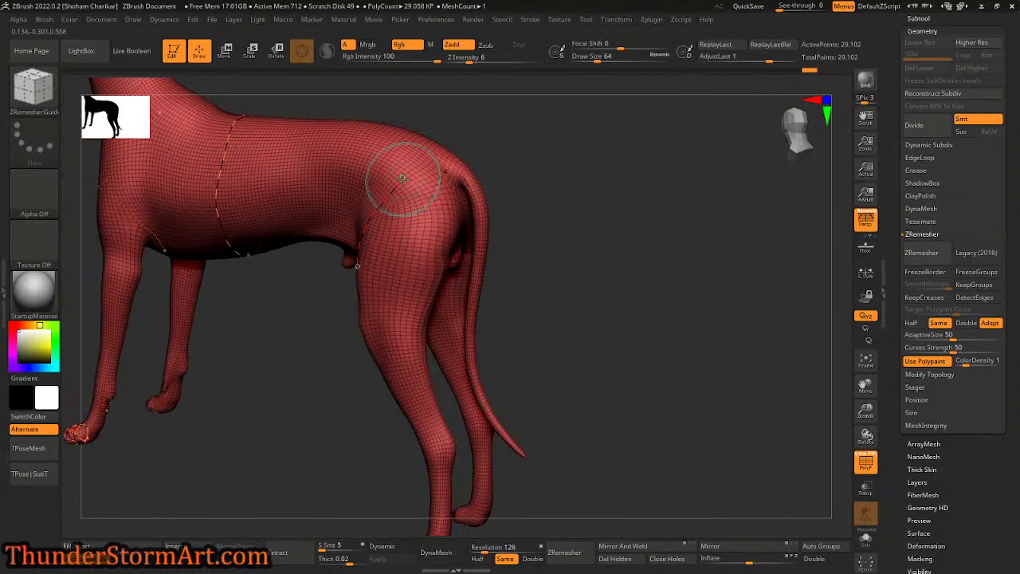
mouse_move(610, 208)
mouse_down()
mouse_move(626, 247)
mouse_move(587, 205)
mouse_move(566, 211)
mouse_move(567, 233)
mouse_up()
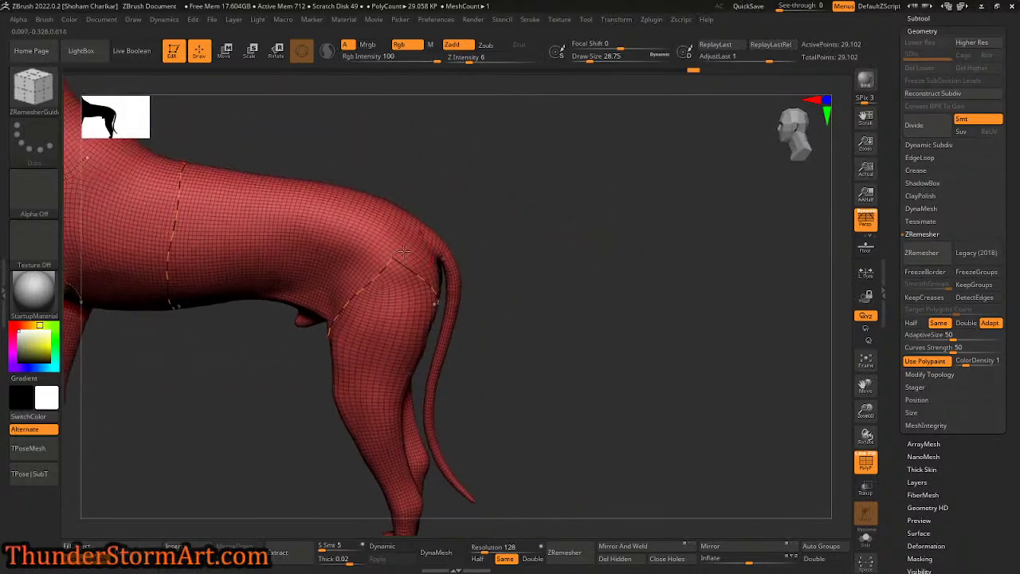
mouse_move(413, 210)
mouse_down()
mouse_move(479, 223)
mouse_move(455, 237)
mouse_up()
drag(598, 273, 607, 202)
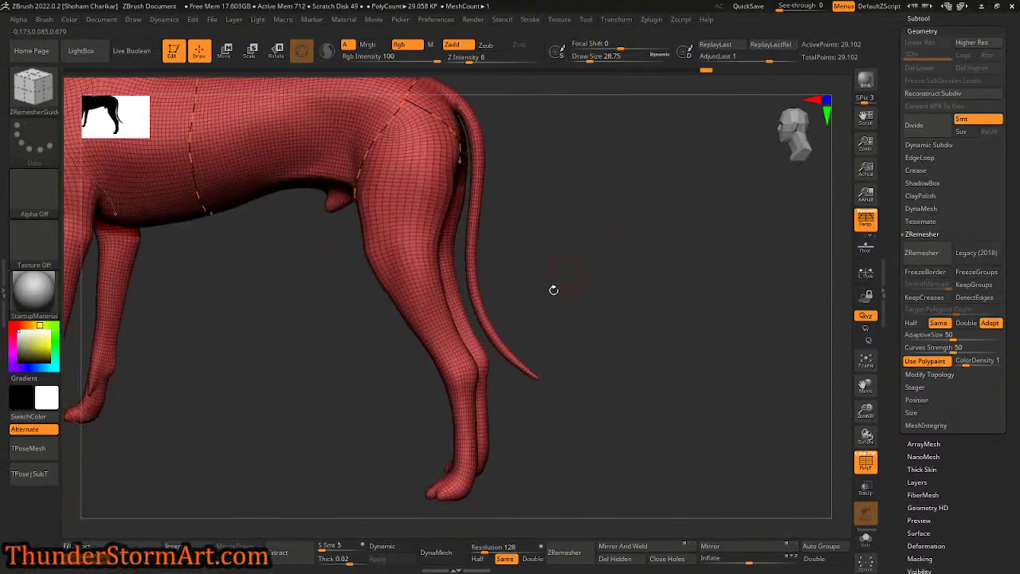
Set the draw size to 15.55142 and draw a guide curve around the base of the dog's ear
drag(551, 289, 276, 398)
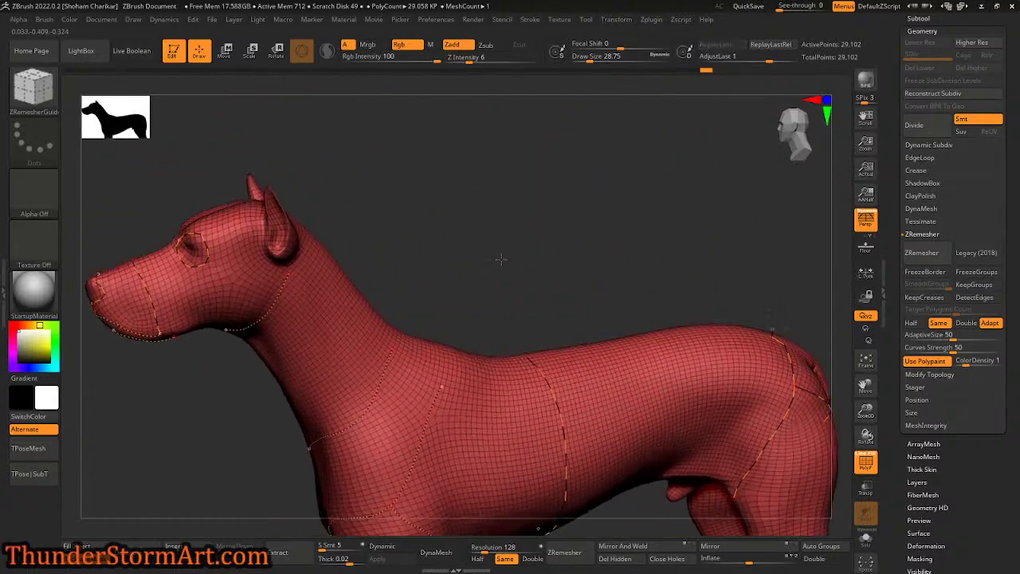
key(s)
mouse_move(472, 232)
mouse_down()
mouse_move(447, 221)
mouse_move(502, 243)
mouse_up()
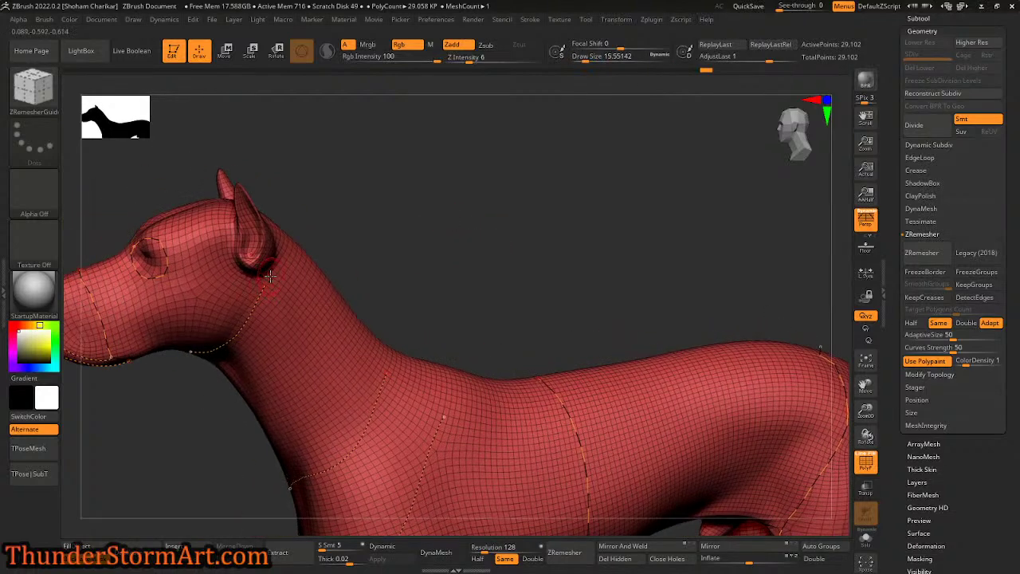
drag(226, 226, 228, 222)
drag(446, 211, 350, 220)
mouse_move(267, 284)
mouse_down()
mouse_move(271, 253)
mouse_move(253, 206)
mouse_up()
drag(441, 231, 490, 290)
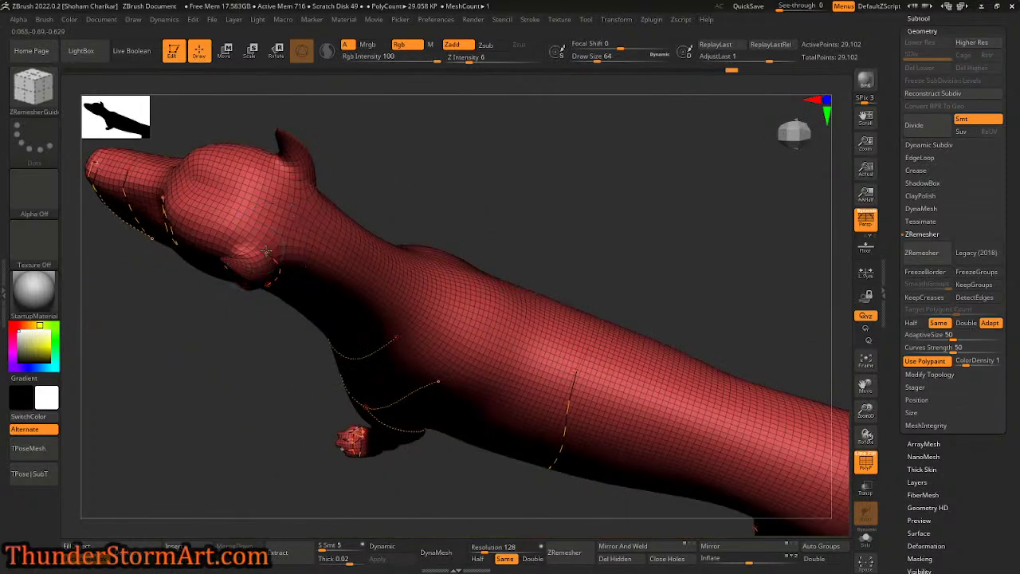
drag(239, 243, 228, 255)
mouse_move(204, 312)
mouse_down()
mouse_move(221, 321)
mouse_move(221, 275)
mouse_up()
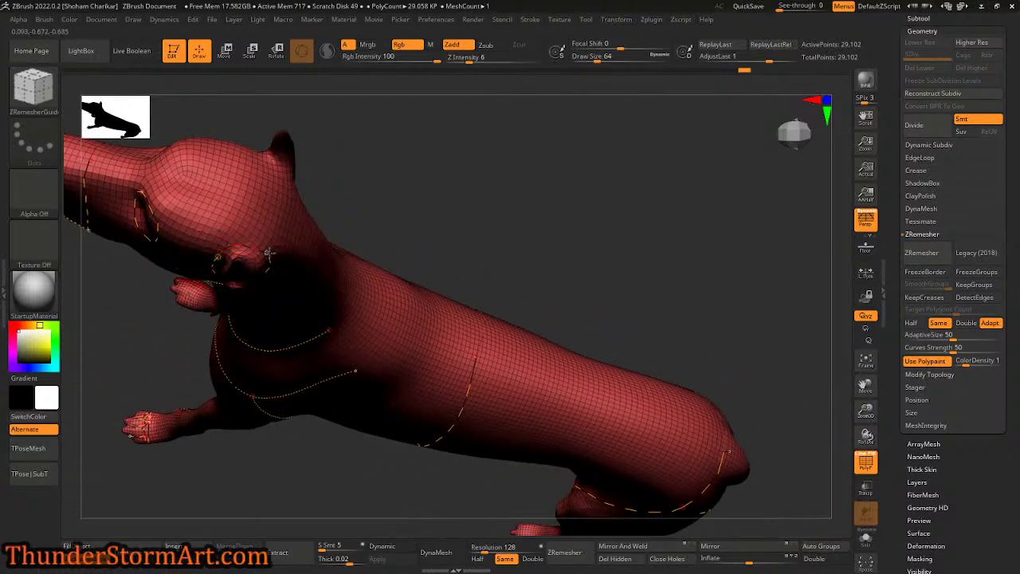
mouse_move(269, 254)
mouse_down()
mouse_move(489, 183)
mouse_move(589, 248)
mouse_move(578, 274)
mouse_move(420, 291)
mouse_move(433, 314)
mouse_move(423, 274)
mouse_move(432, 296)
mouse_move(369, 259)
mouse_move(433, 244)
mouse_move(446, 251)
mouse_up()
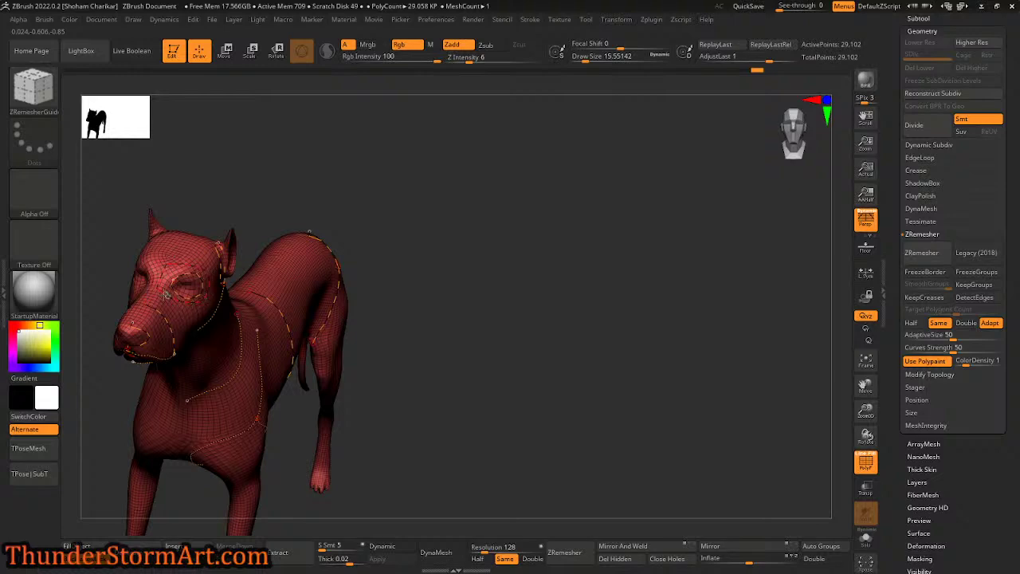
drag(165, 295, 162, 288)
drag(550, 324, 484, 329)
drag(181, 403, 374, 427)
key(ctrl+z)
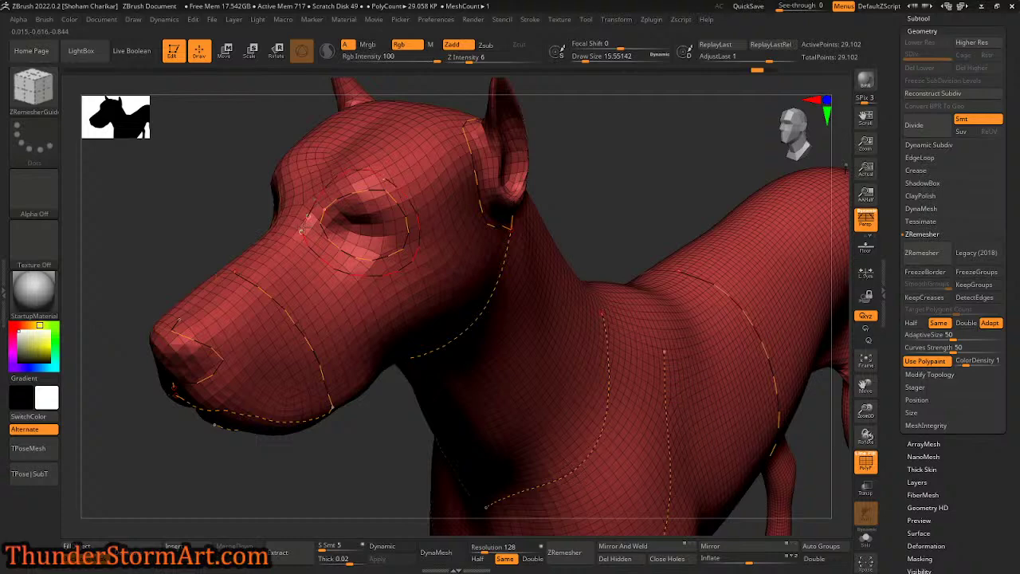
drag(301, 231, 317, 197)
key(ctrl+z)
Reduce the draw size to 8.42419 and draw a second, wider guide ring around the existing eye loop
key(s)
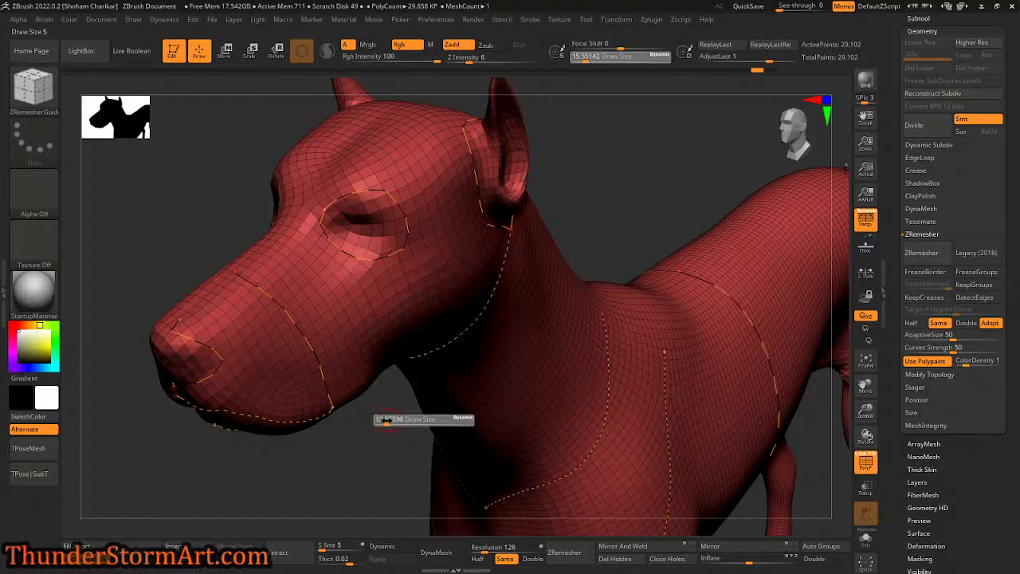
drag(386, 421, 383, 421)
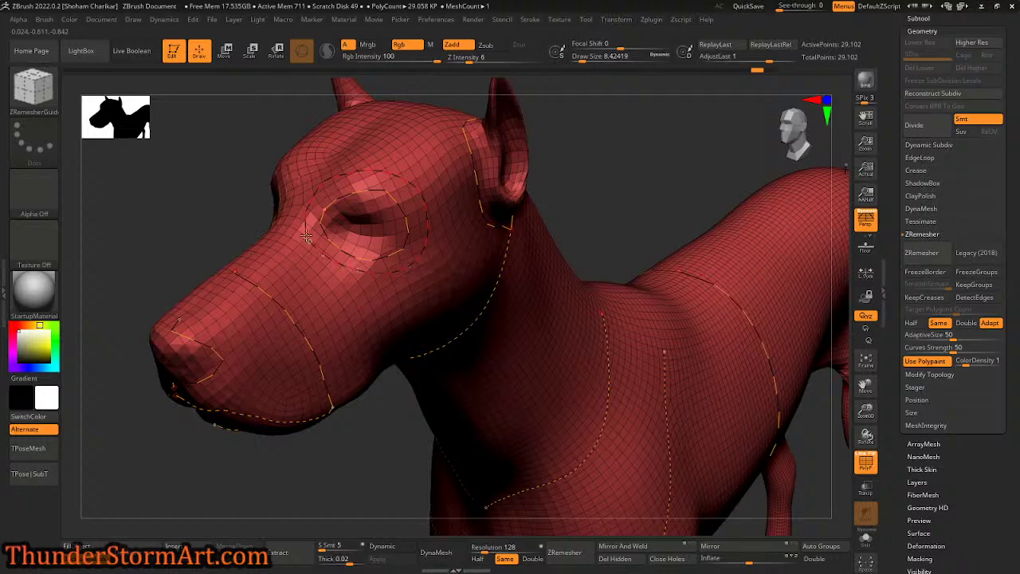
drag(306, 236, 308, 234)
Draw another guide curve on the muzzle, outside the existing nose loop and down towards the mouth
mouse_move(357, 465)
mouse_down()
mouse_move(287, 440)
mouse_move(248, 335)
mouse_move(216, 216)
mouse_move(234, 202)
mouse_move(267, 223)
mouse_up()
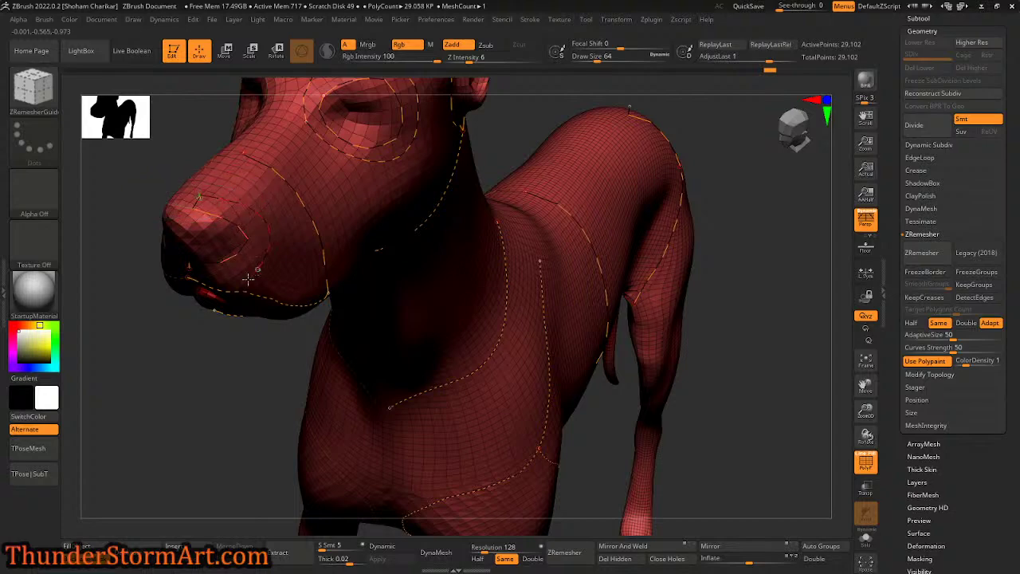
drag(246, 359, 182, 390)
Extend the shoulder and neck guide curves upward to the top of the dog's back and neck
alt+drag(548, 175, 241, 308)
drag(438, 319, 405, 246)
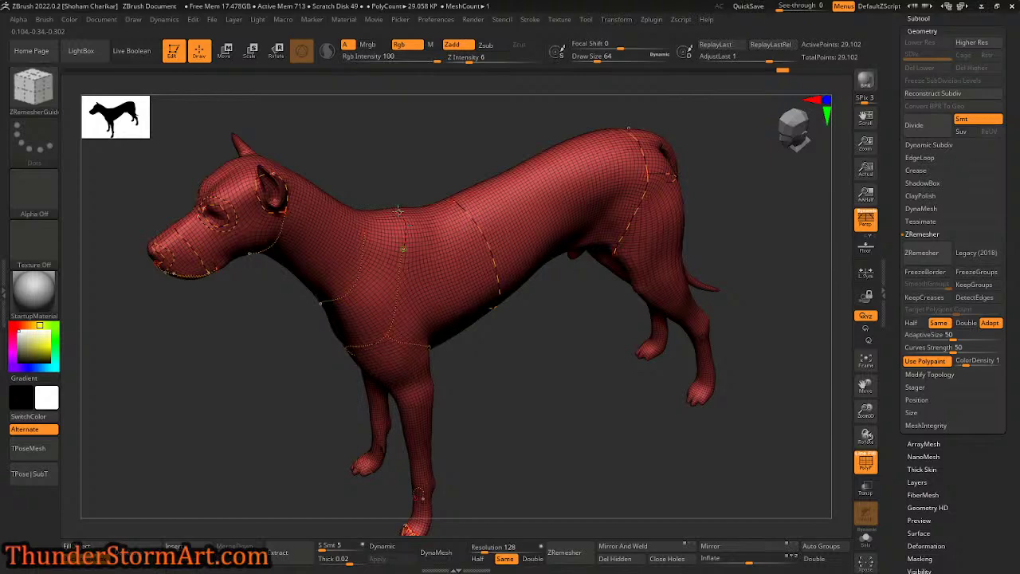
drag(423, 154, 422, 214)
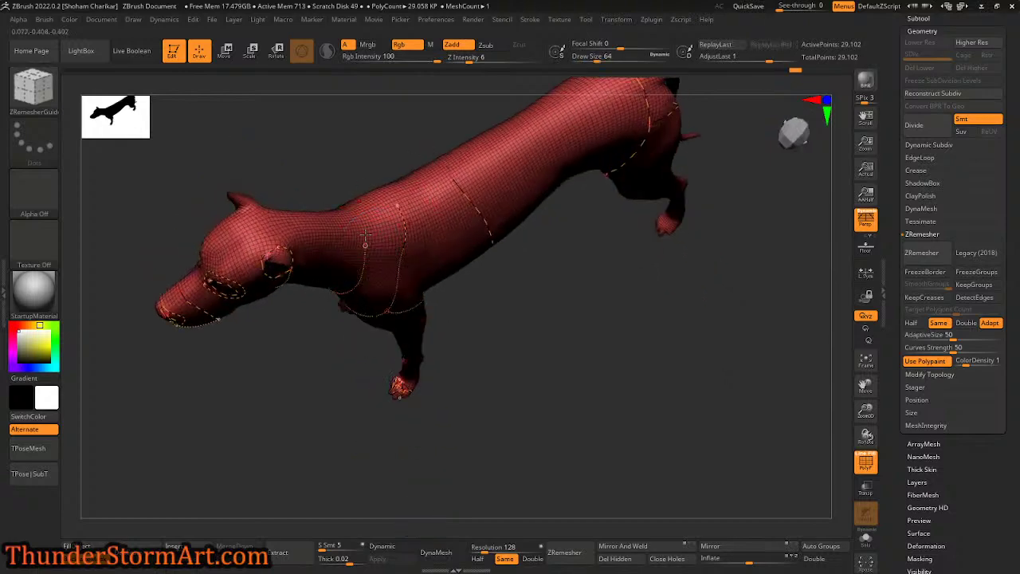
drag(342, 200, 508, 510)
Set the ZRemesher Curves Strength to 80
drag(633, 218, 634, 210)
alt+drag(497, 132, 504, 177)
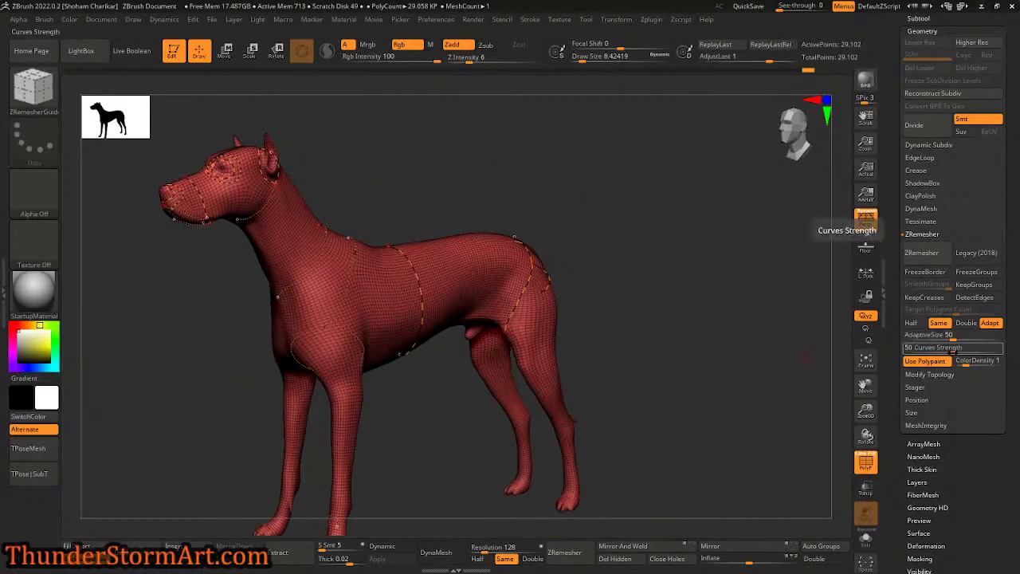
drag(953, 352, 956, 351)
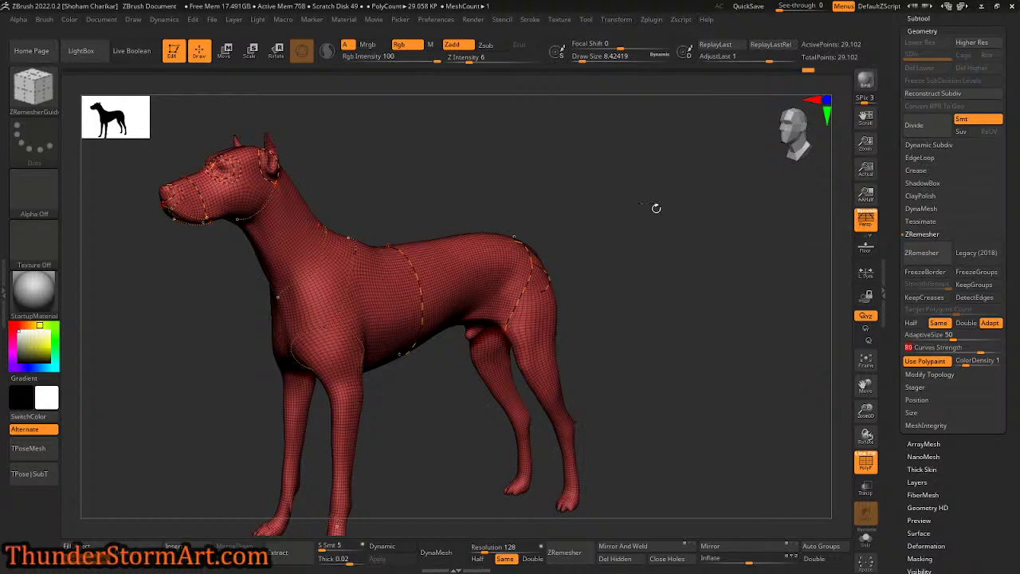
alt+drag(656, 207, 695, 256)
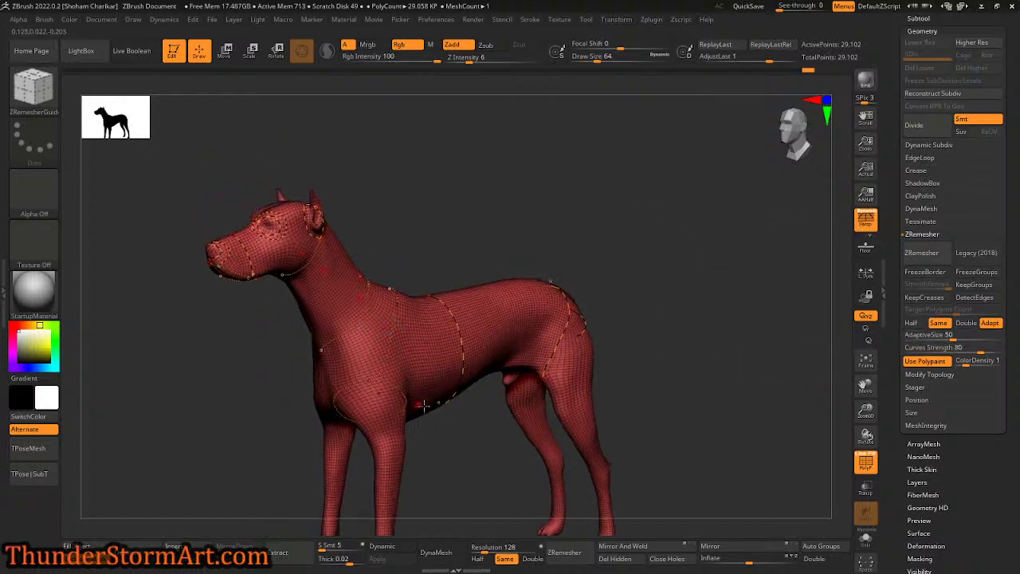
alt+drag(695, 304, 680, 275)
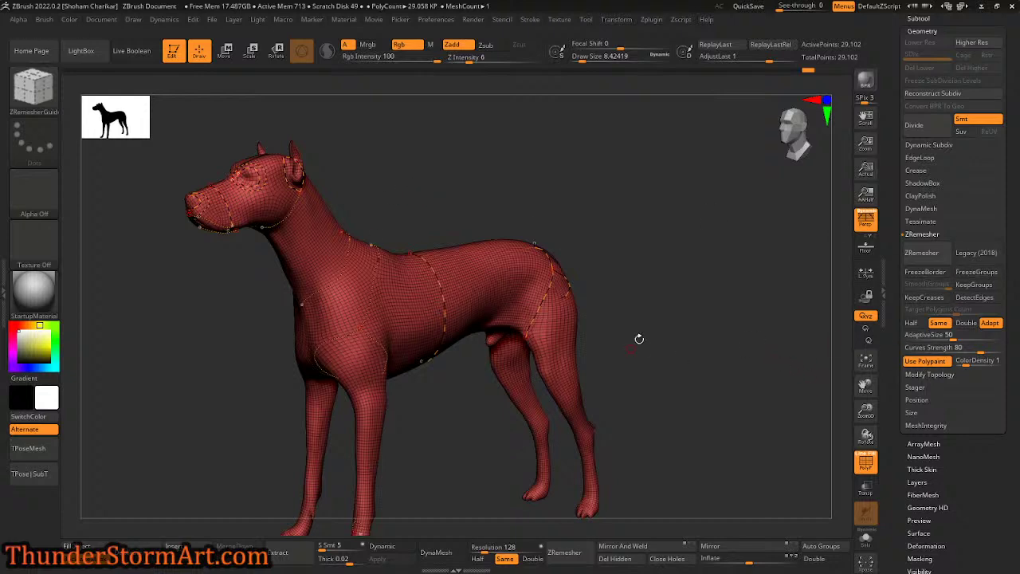
drag(671, 316, 661, 295)
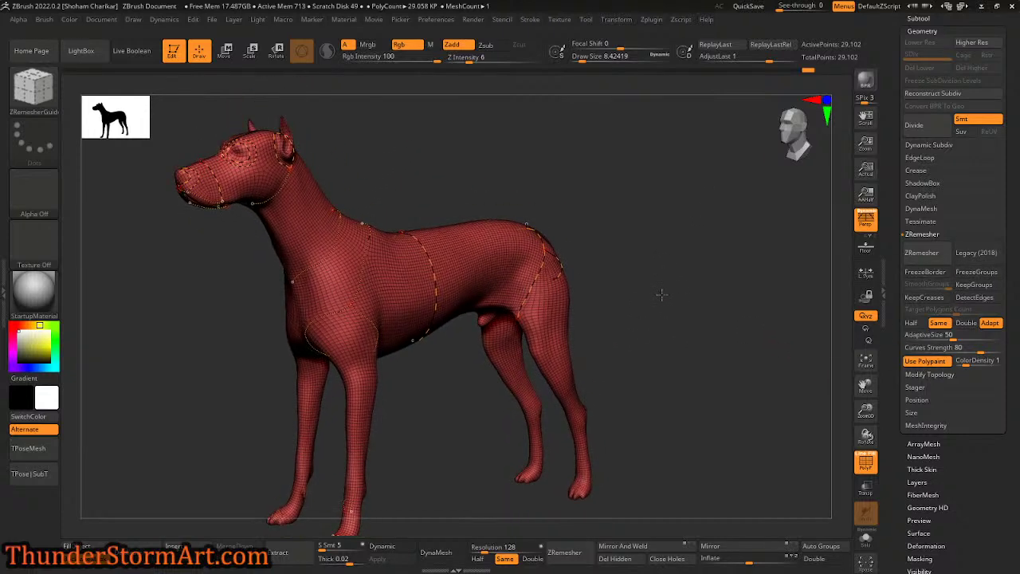
Turn off Use Polypaint and run ZRemesher on the dog using the drawn guide curves
click(925, 361)
drag(594, 221, 494, 159)
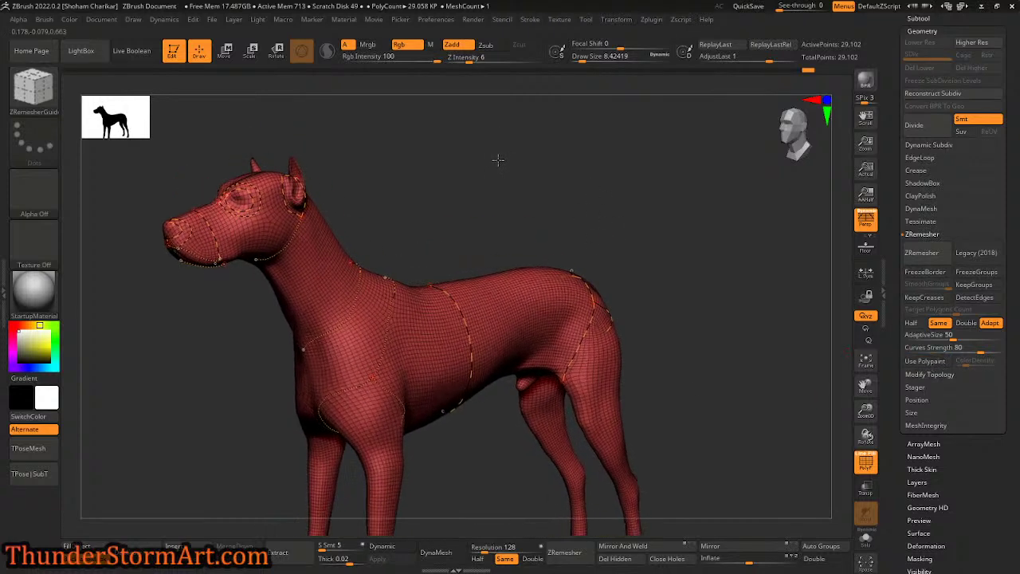
click(924, 253)
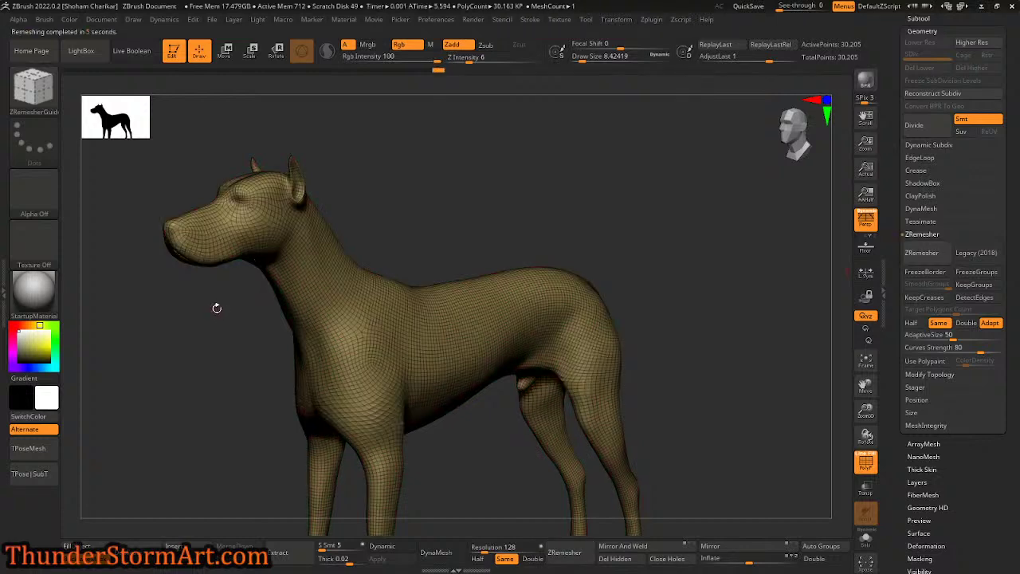
Inspect the remeshed dog's edge flow around the head, chest, legs and flank
drag(213, 353, 360, 283)
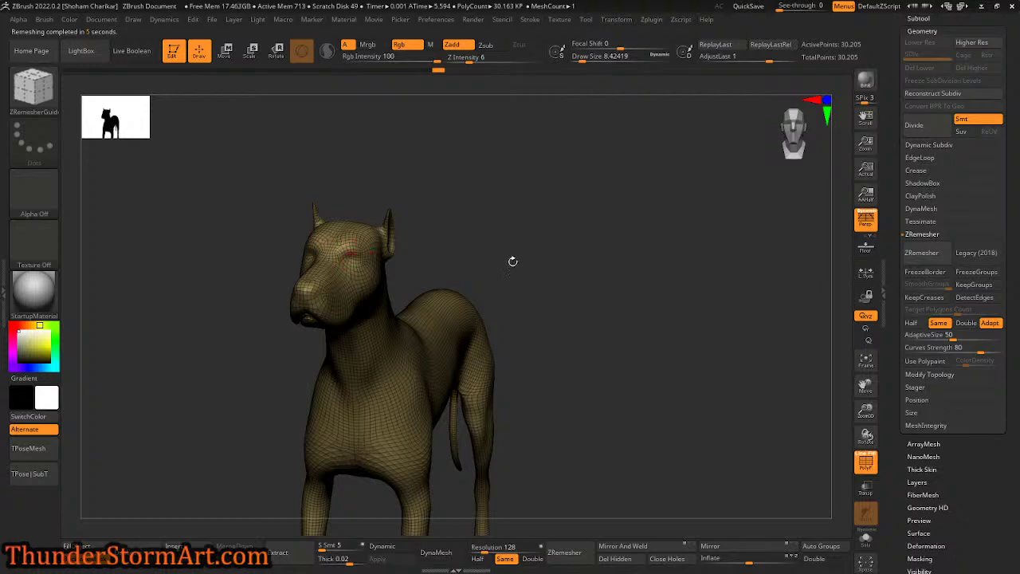
drag(273, 400, 301, 322)
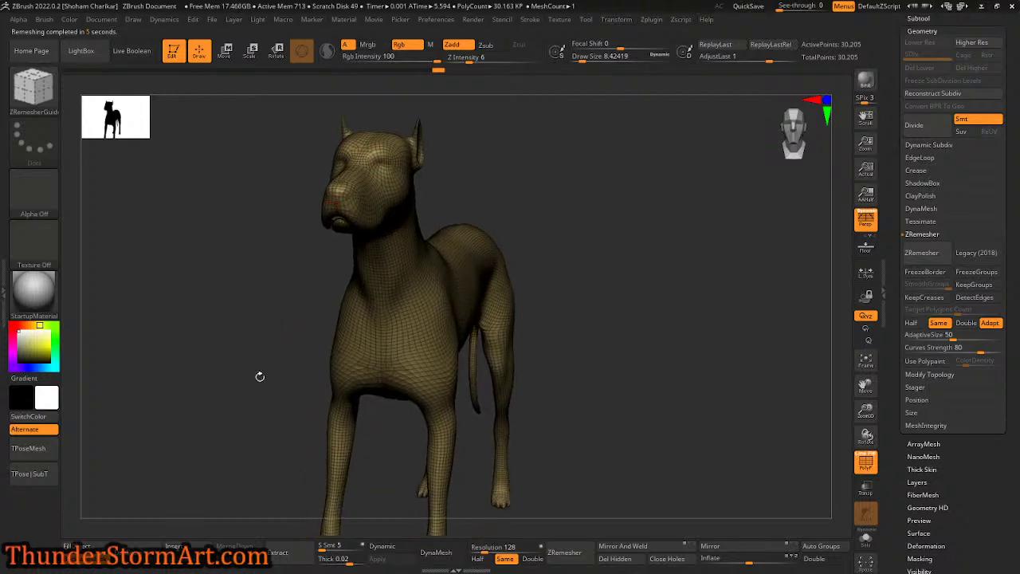
alt+drag(316, 481, 333, 316)
drag(569, 414, 501, 404)
alt+drag(556, 308, 465, 410)
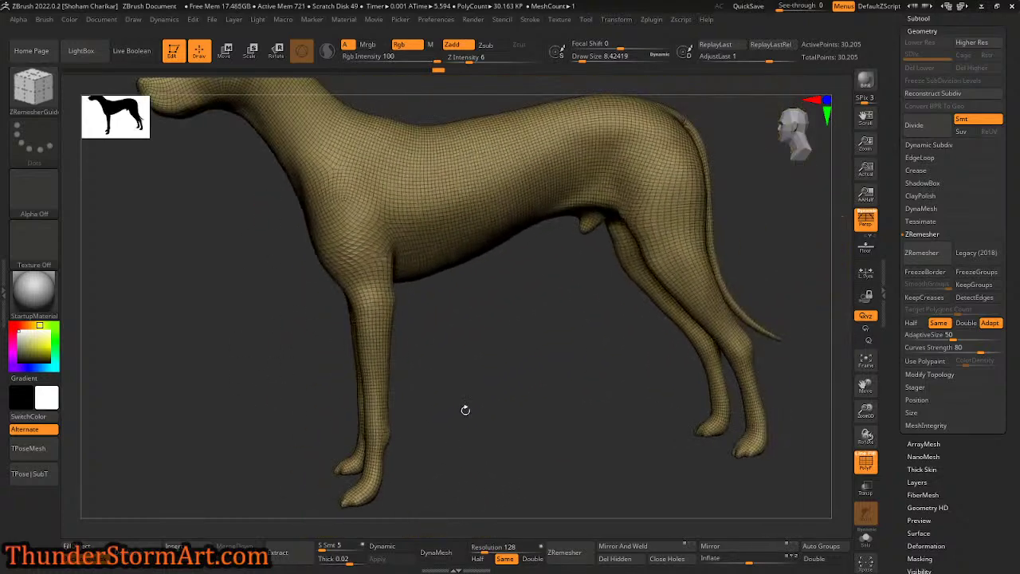
Compare the edge flow of the dog's torso and hindquarters before and after remeshing, using the undo history states
alt+drag(590, 296, 449, 405)
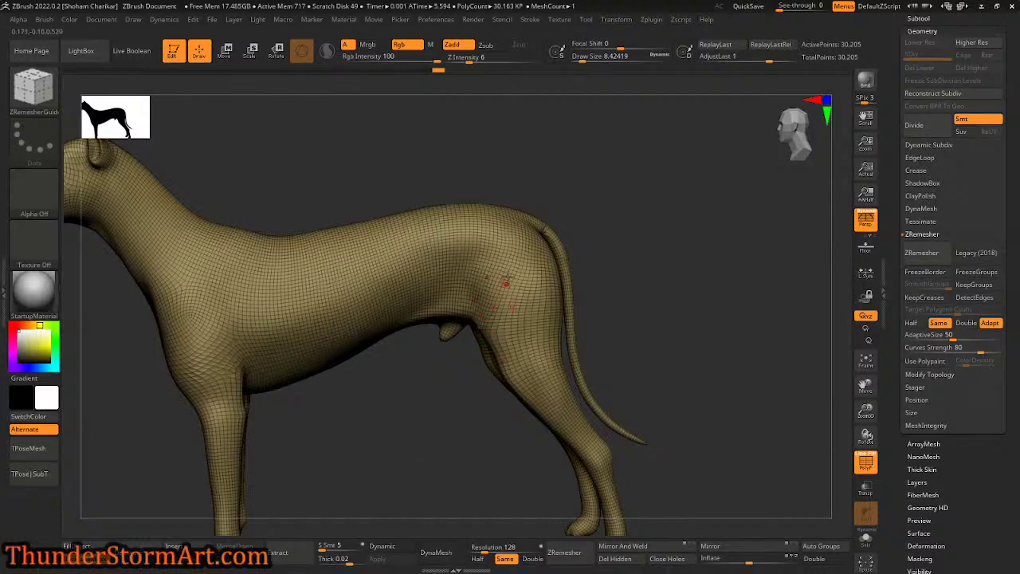
drag(577, 285, 721, 285)
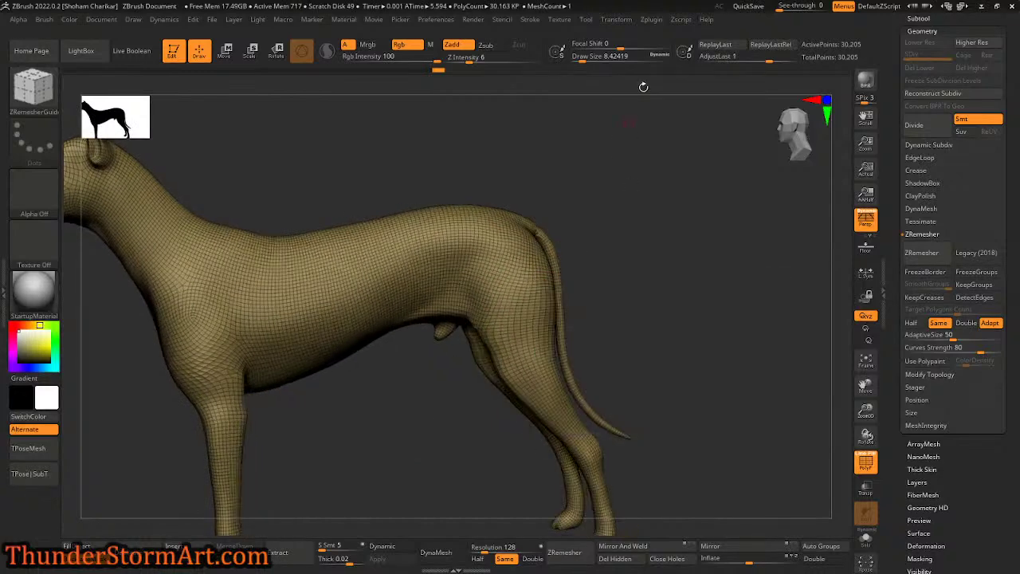
click(431, 72)
mouse_move(427, 70)
mouse_down()
mouse_move(446, 71)
mouse_move(437, 70)
mouse_up()
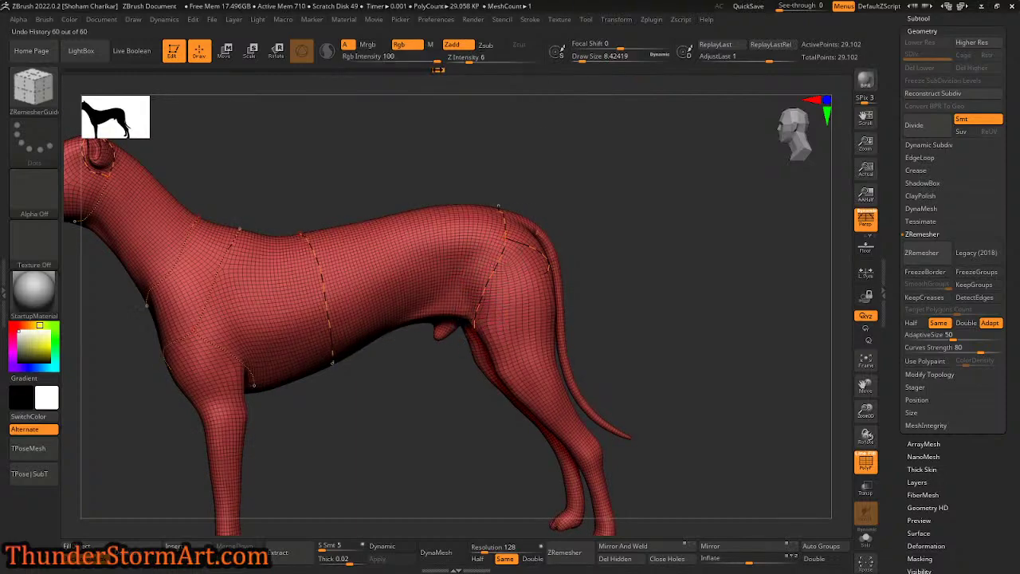
click(446, 70)
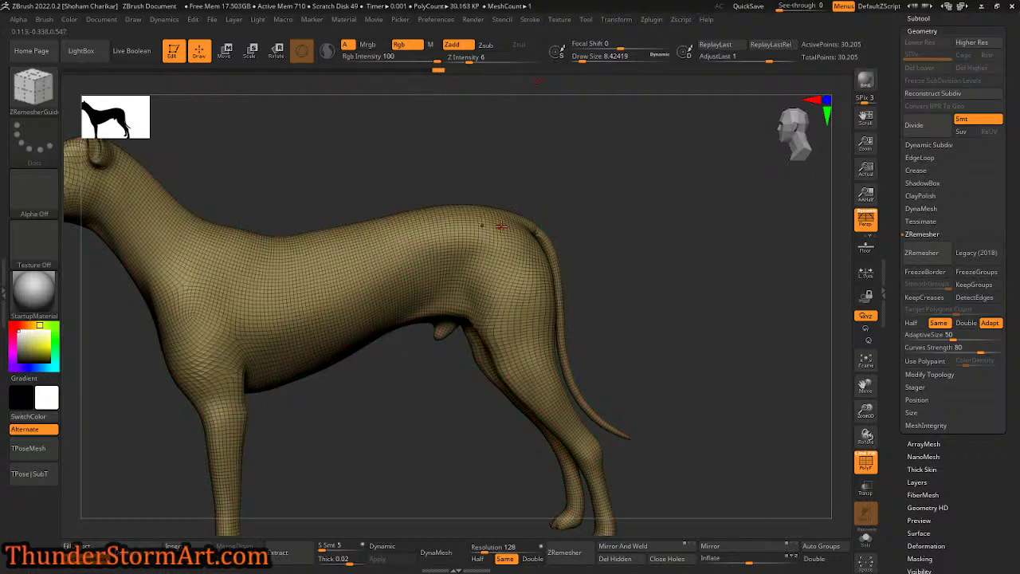
click(437, 72)
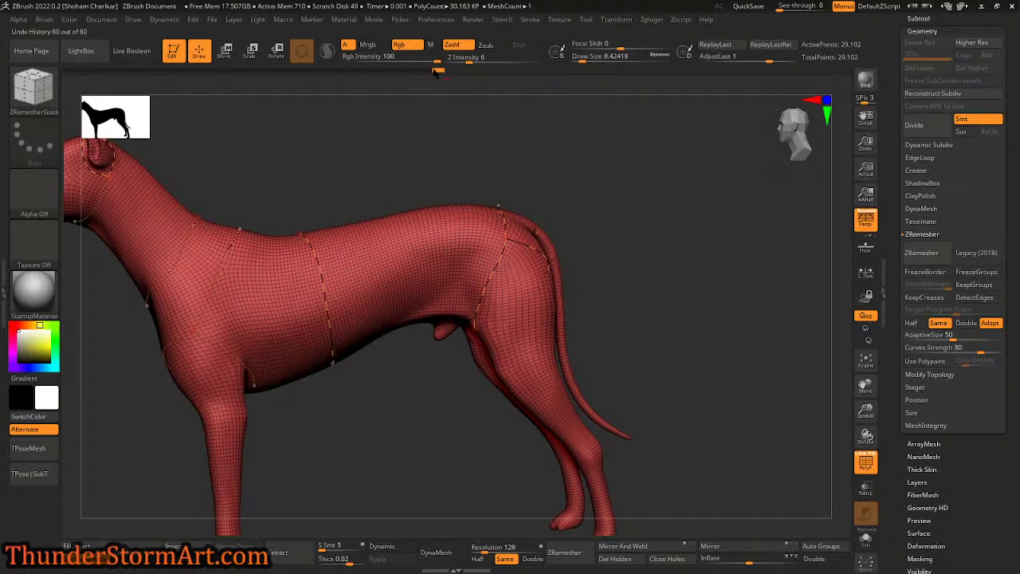
click(446, 71)
click(438, 71)
click(438, 72)
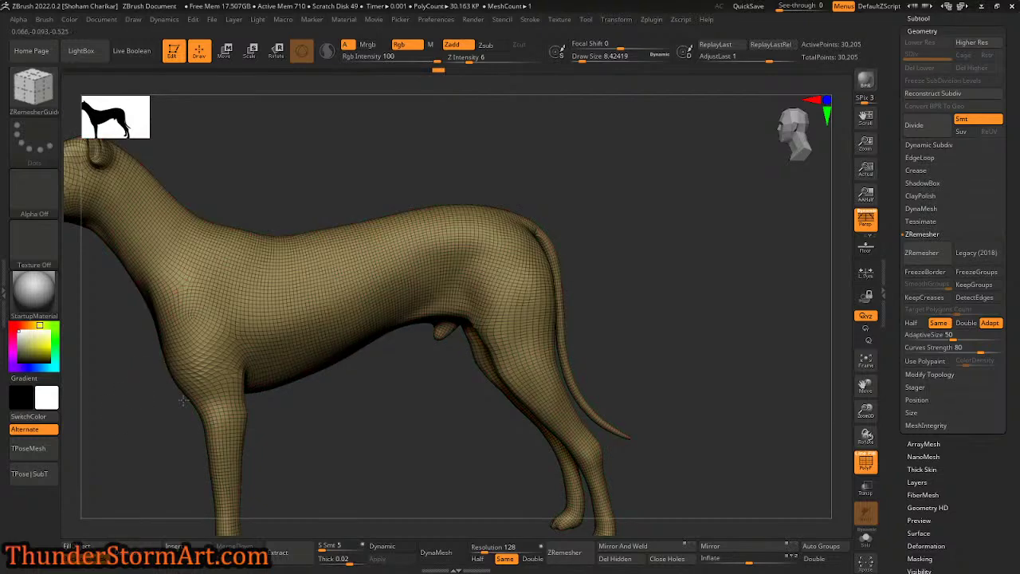
Compare the whole dog's topology with its pre-remesh history state and examine the remeshed chest and legs from below and the side
key(f)
click(437, 72)
click(446, 71)
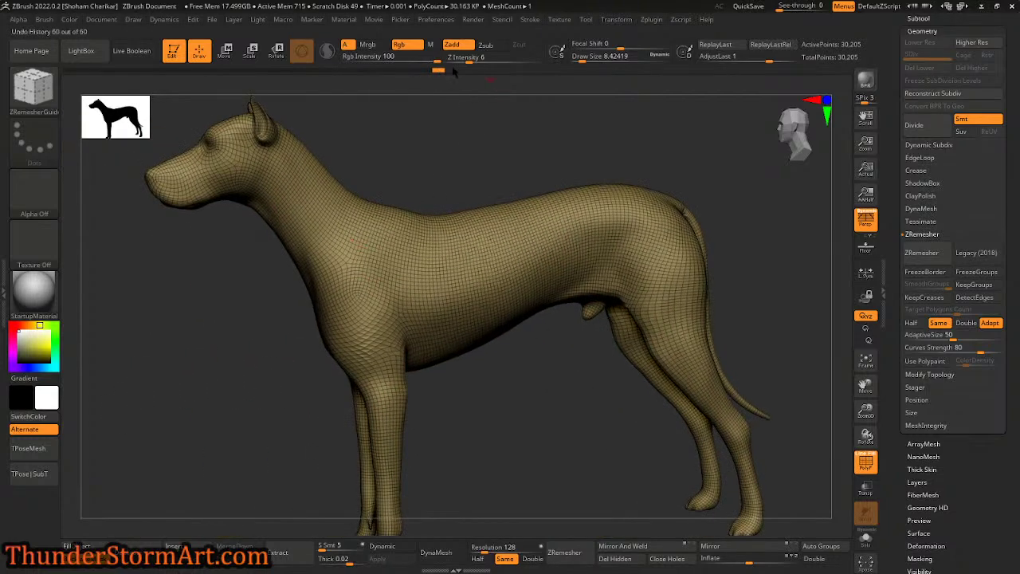
click(438, 72)
click(448, 72)
click(439, 71)
click(453, 71)
drag(234, 351, 606, 239)
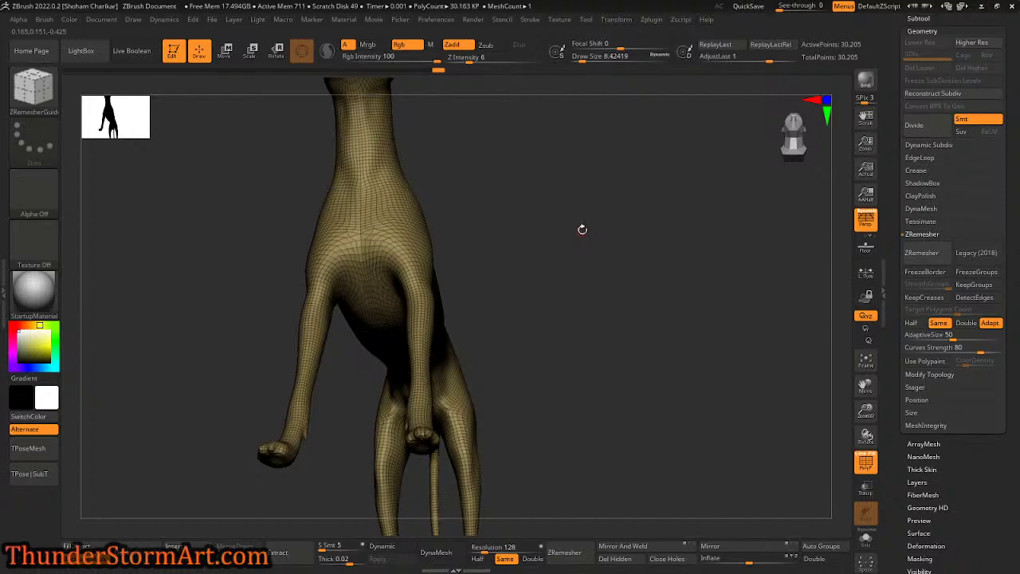
mouse_move(580, 220)
mouse_down()
mouse_move(619, 182)
mouse_move(596, 242)
mouse_move(590, 232)
mouse_up()
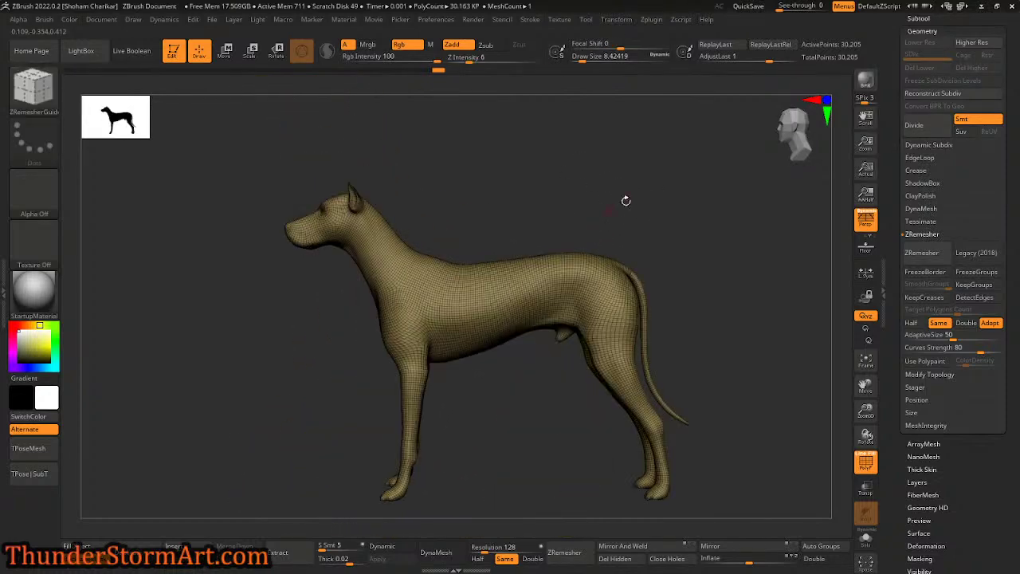